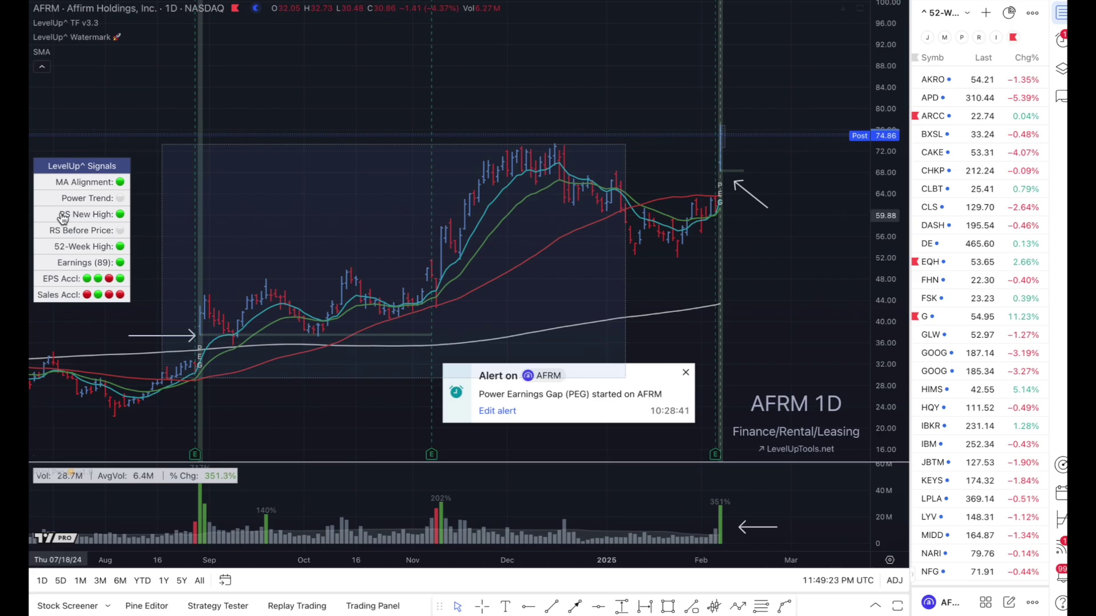
# - Open the Stock Screener panel beside the AFRM daily chart
pyautogui.moveTo(840, 504); pyautogui.dragTo(1053, 469)
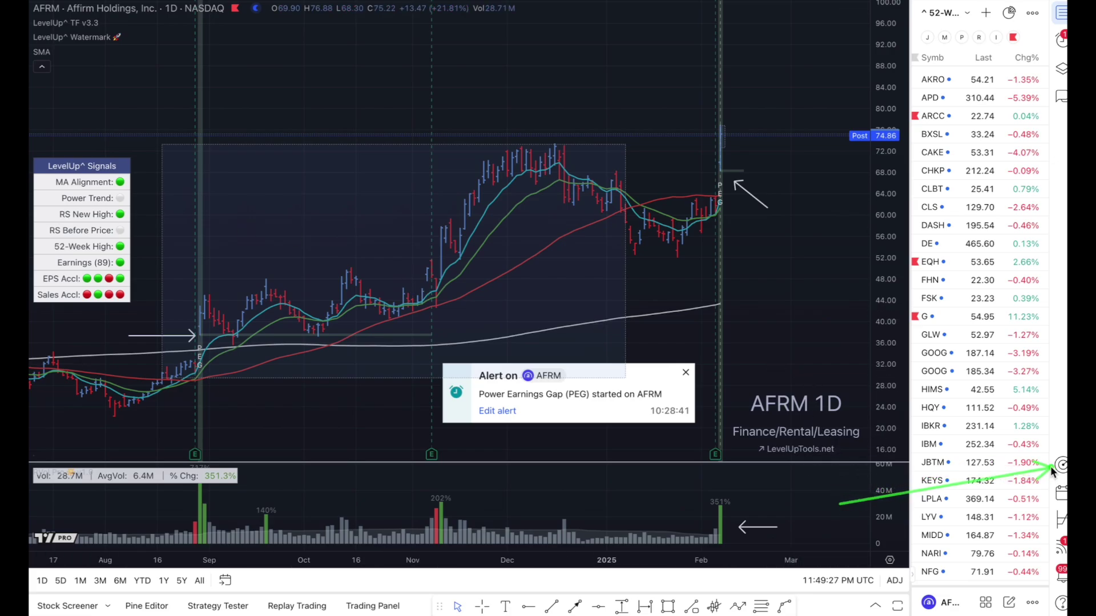
pyautogui.click(1060, 465)
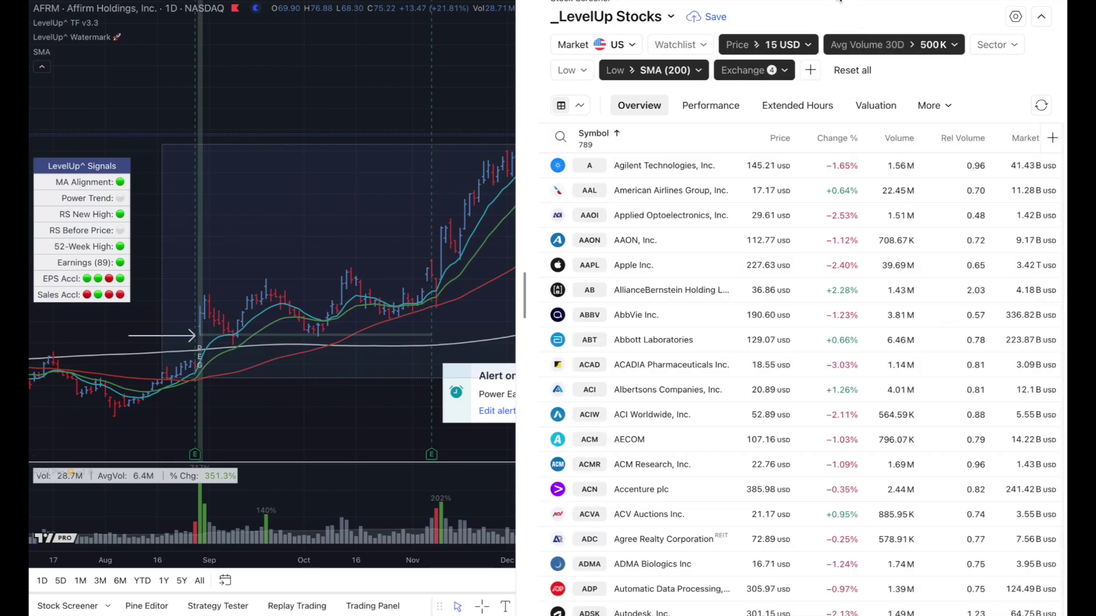
# - Review the screener's Exchange filter and close it without changes
pyautogui.moveTo(824, 2); pyautogui.dragTo(800, 29)
pyautogui.moveTo(855, 1); pyautogui.dragTo(889, 26)
pyautogui.moveTo(813, 1); pyautogui.dragTo(706, 60)
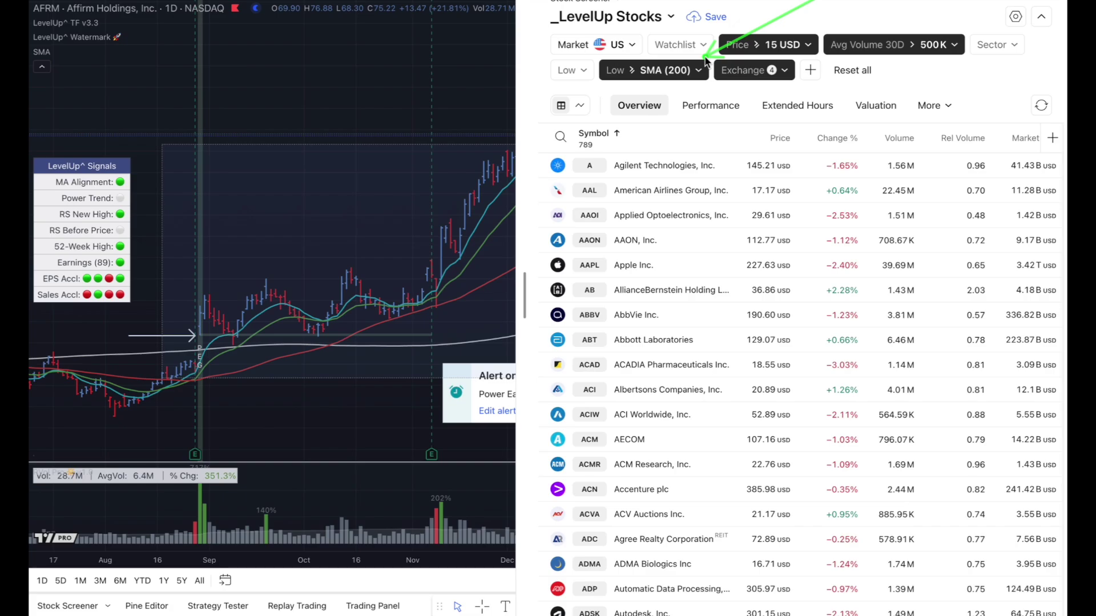
pyautogui.click(785, 71)
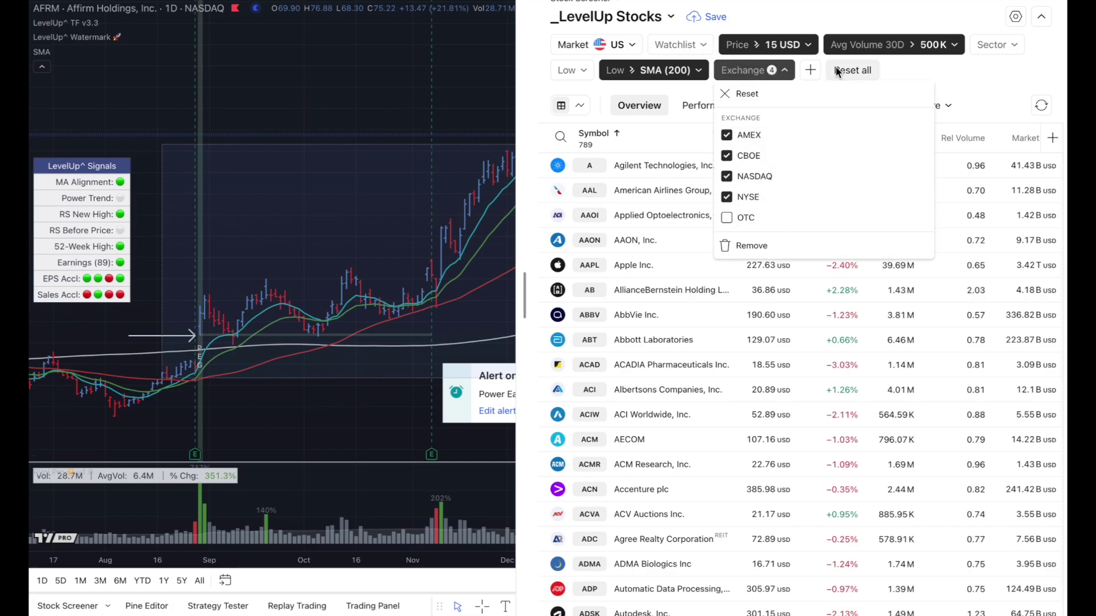
pyautogui.click(841, 19)
# - Load Agilent Technologies (A) onto the chart and scroll the 789 results
pyautogui.moveTo(717, 136); pyautogui.dragTo(609, 147)
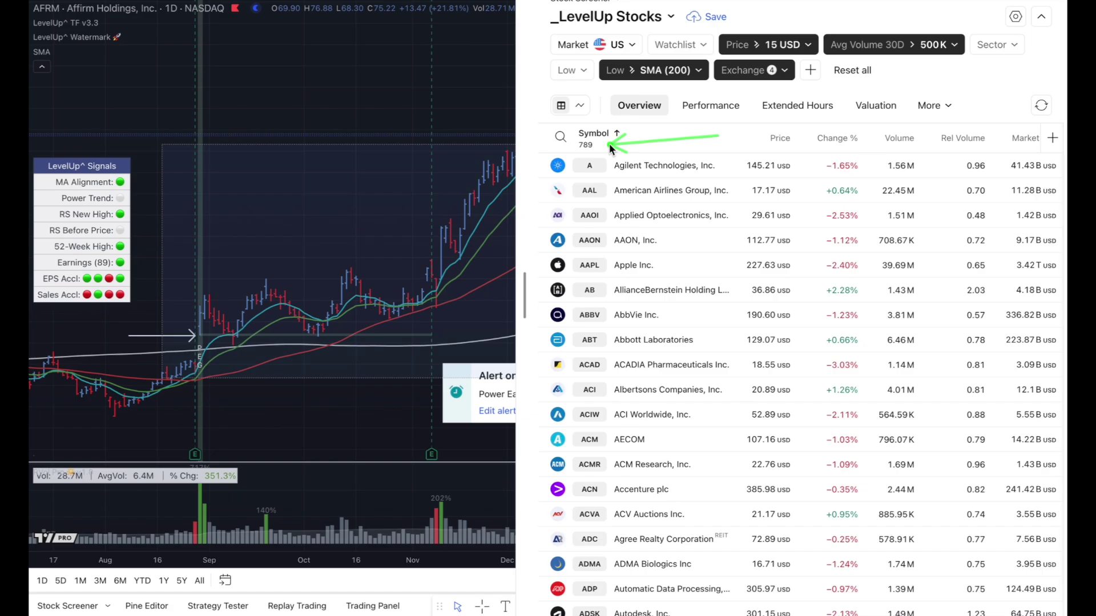
pyautogui.click(680, 163)
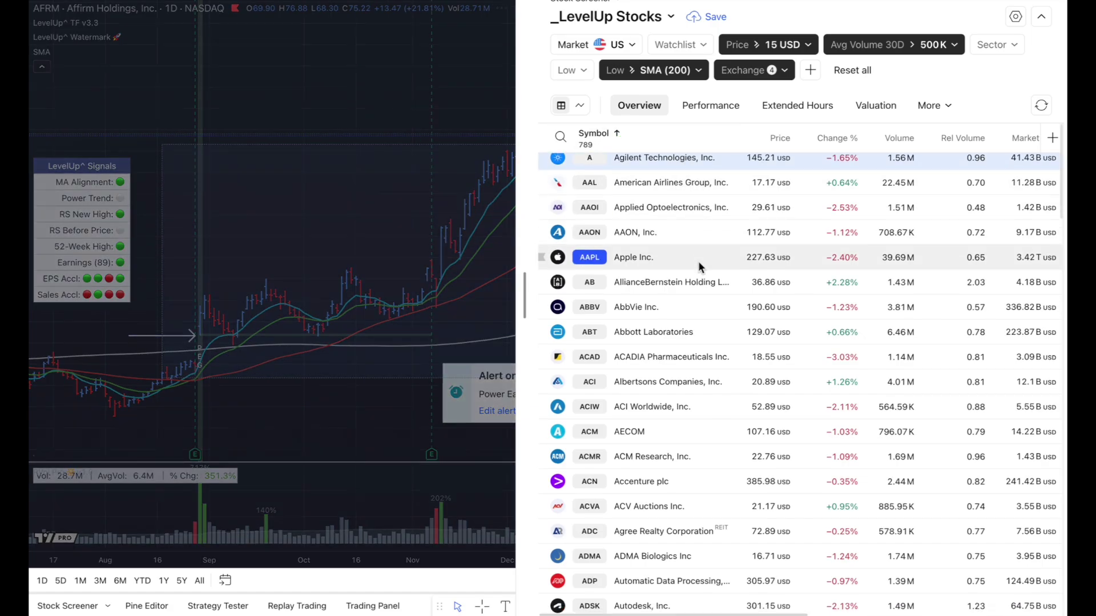
pyautogui.scroll(-10, 698, 261)
pyautogui.scroll(-20, 697, 261)
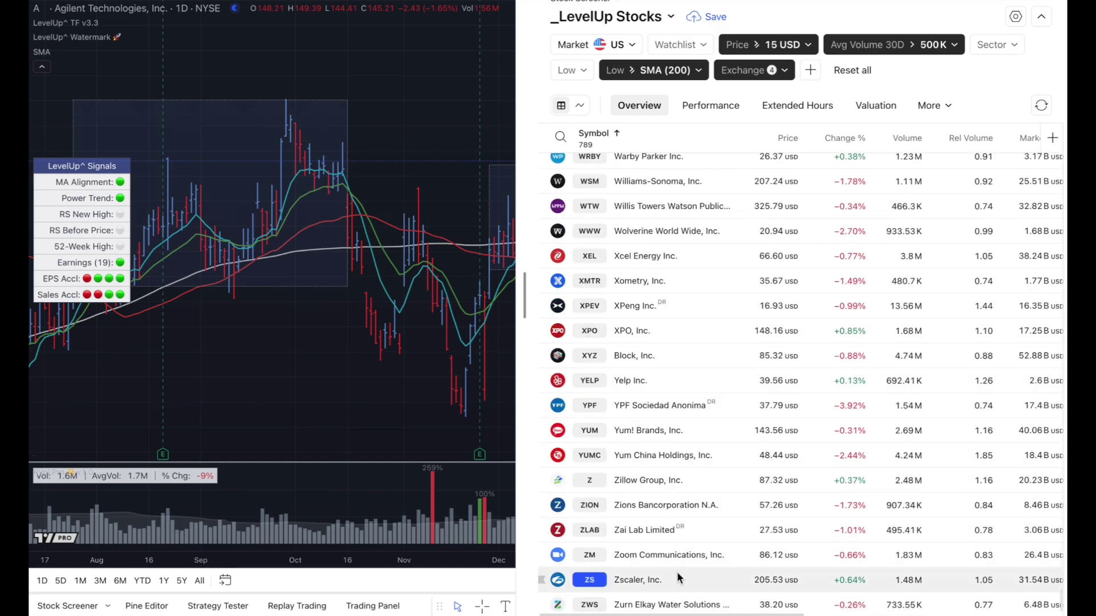
# - Add all screener results to a new watchlist named 'PEG 2', then close the screener
pyautogui.keyDown('shift'); pyautogui.click(657, 605); pyautogui.keyUp('shift')
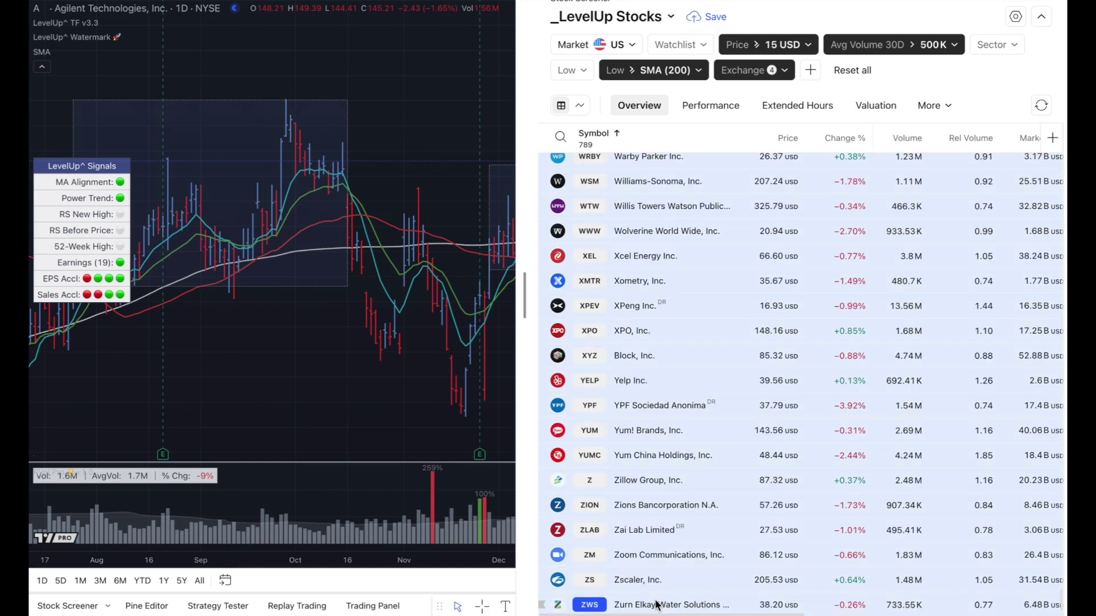
pyautogui.rightClick(669, 361)
pyautogui.moveTo(701, 462)
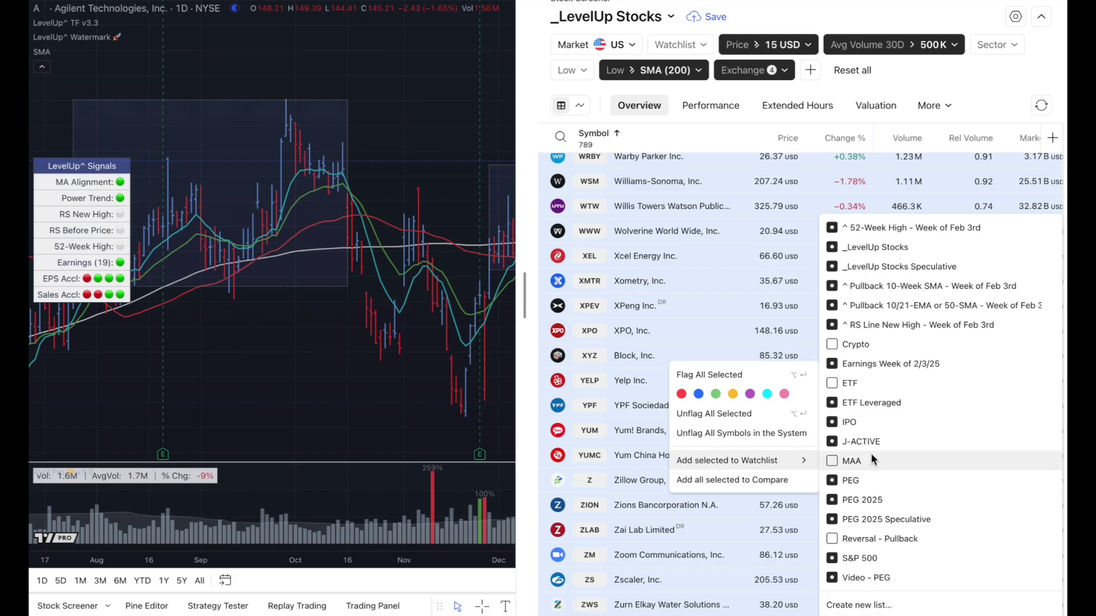
pyautogui.click(859, 606)
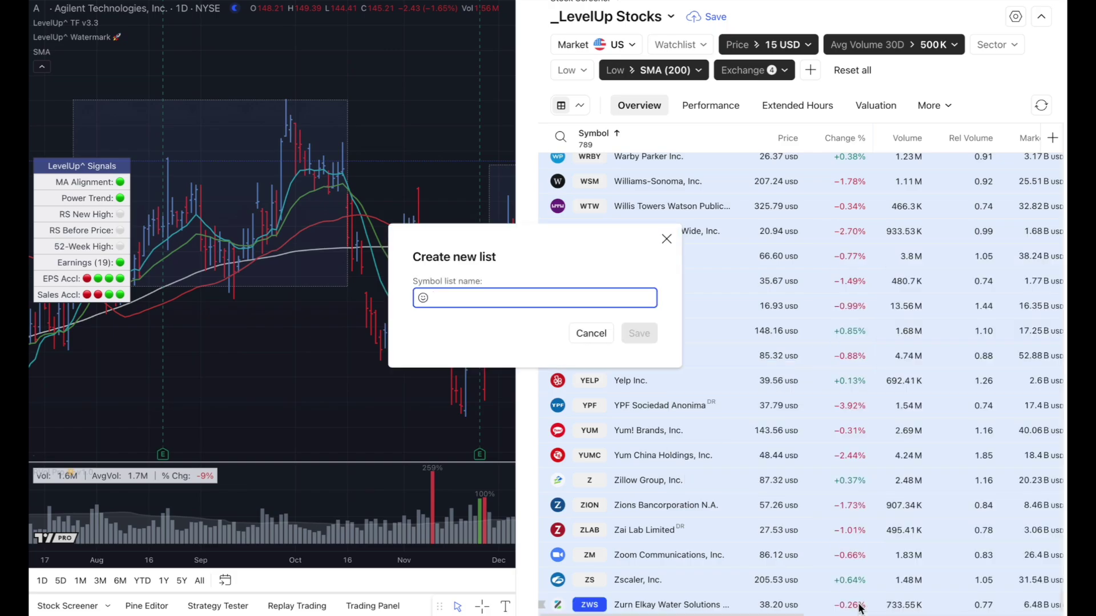
pyautogui.write('PEG')
pyautogui.write(' 2')
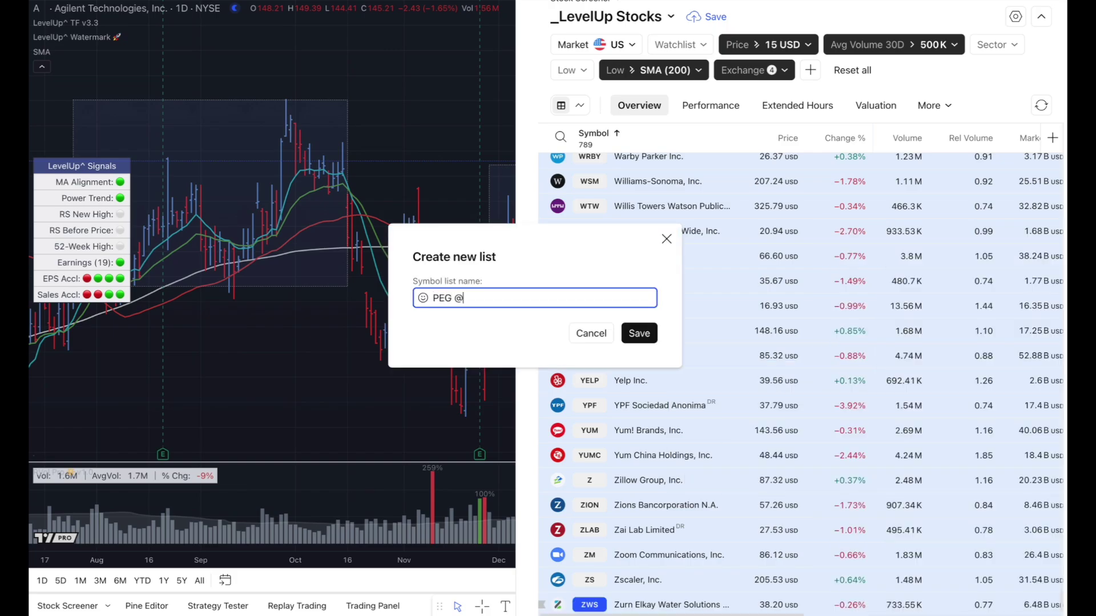
pyautogui.press('Return')
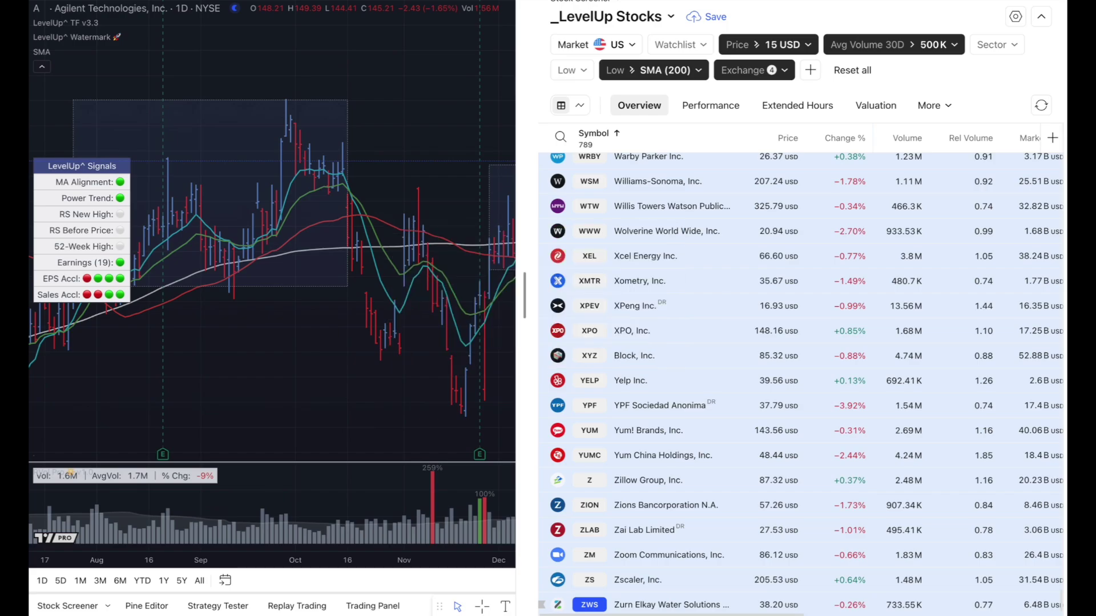
pyautogui.click(1057, 2)
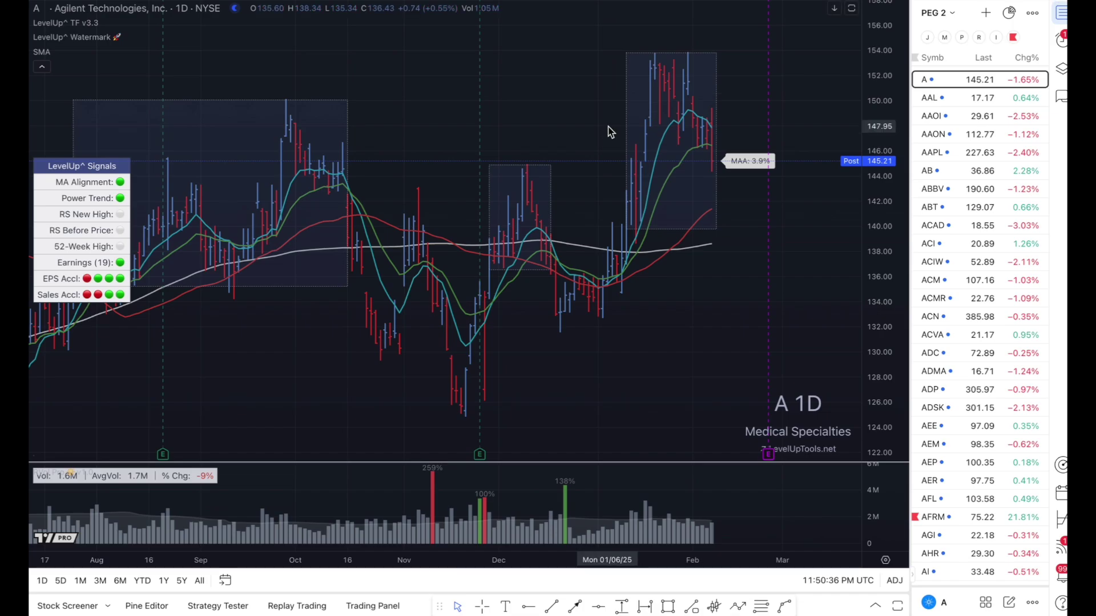
# - Load Affirm (AFRM) daily from the PEG 2 watchlist
pyautogui.moveTo(795, 87); pyautogui.dragTo(913, 18)
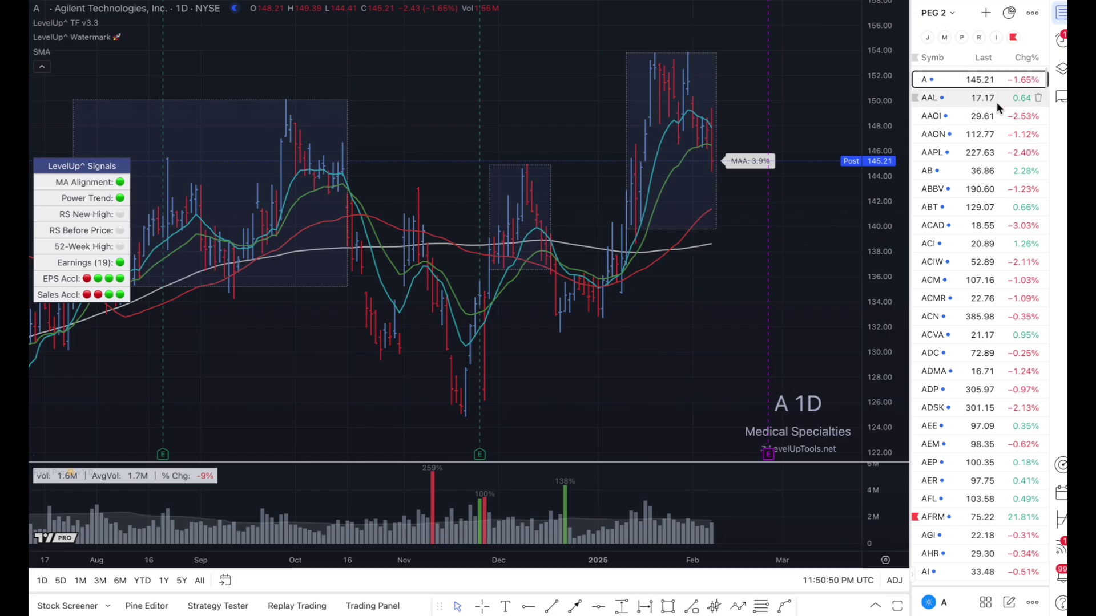
pyautogui.click(961, 517)
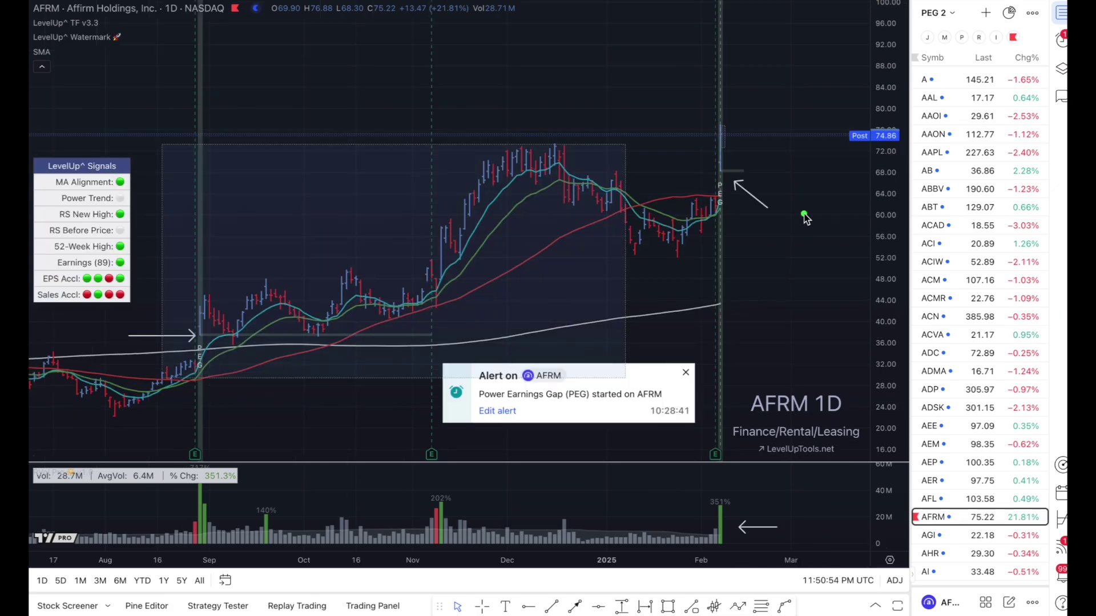
pyautogui.moveTo(795, 178); pyautogui.dragTo(728, 162)
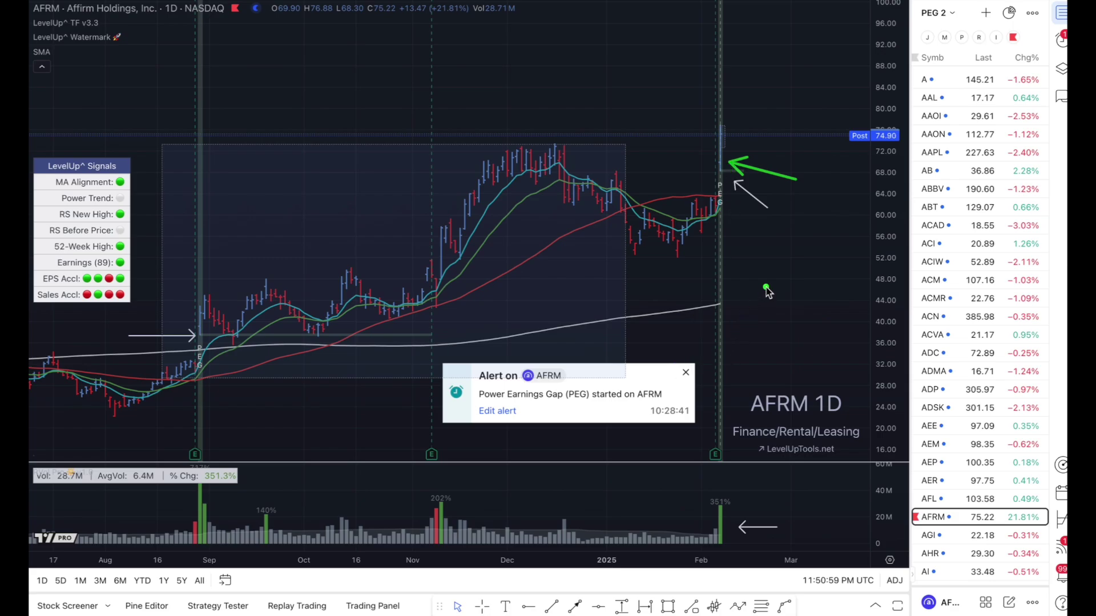
pyautogui.moveTo(766, 288)
pyautogui.mouseDown()
pyautogui.moveTo(692, 365)
pyautogui.moveTo(698, 359)
pyautogui.mouseUp()
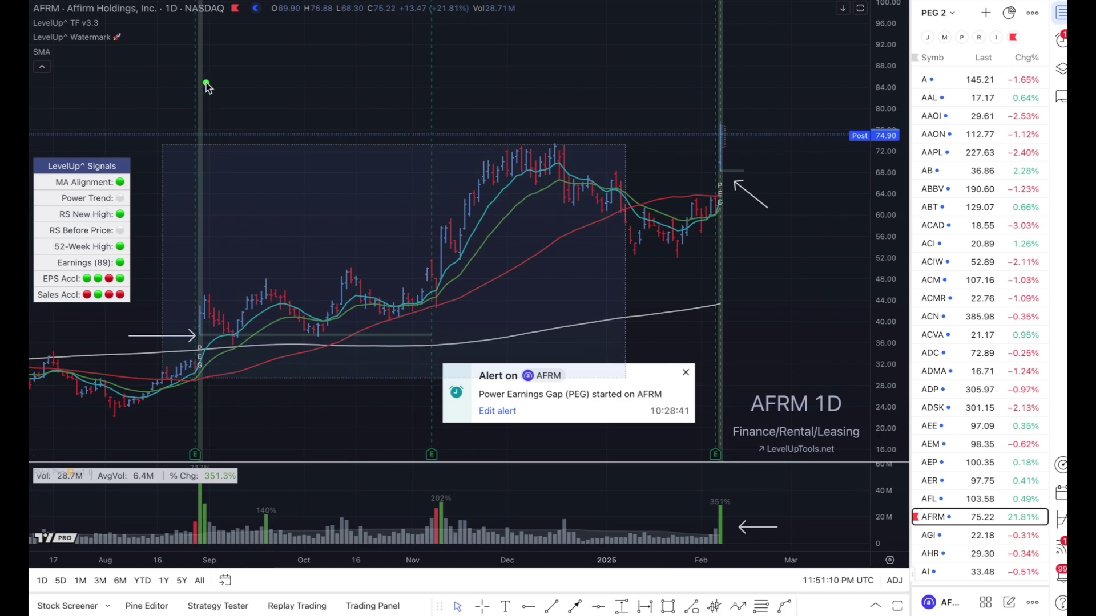
pyautogui.moveTo(158, 89); pyautogui.dragTo(106, 32)
pyautogui.doubleClick(100, 25)
pyautogui.scroll(-15, 449, 162)
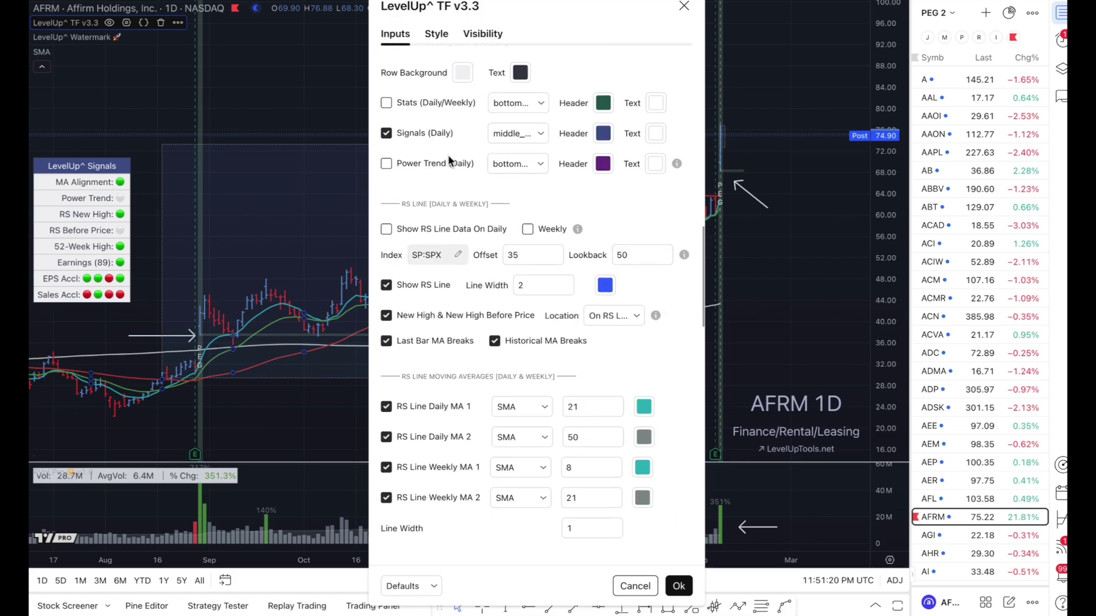
pyautogui.scroll(-10, 448, 161)
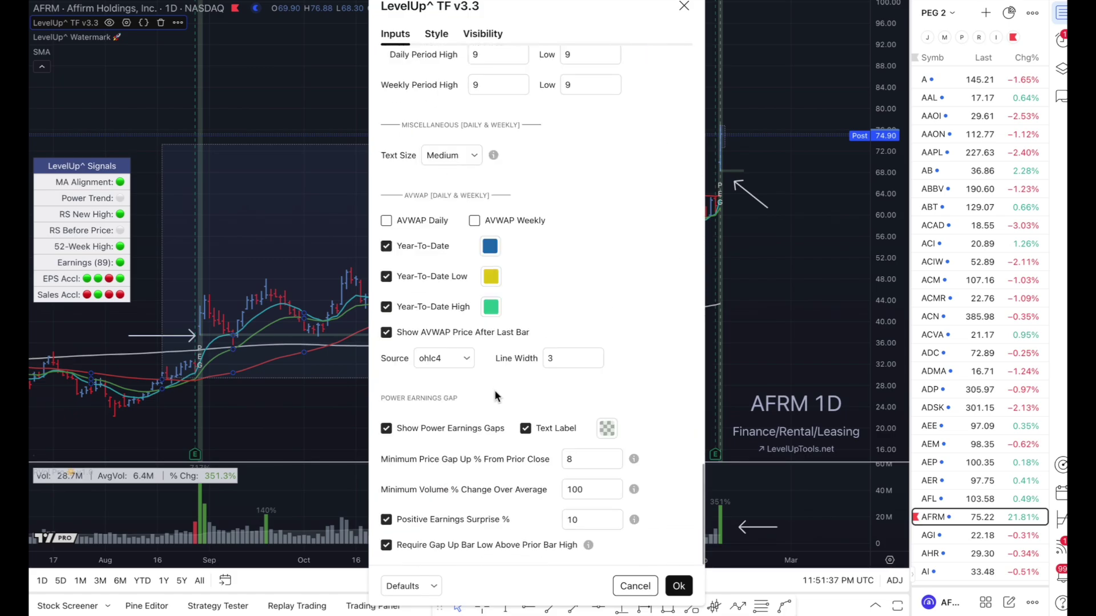
pyautogui.moveTo(495, 392)
pyautogui.mouseDown()
pyautogui.moveTo(497, 424)
pyautogui.moveTo(550, 417)
pyautogui.mouseUp()
pyautogui.moveTo(455, 398); pyautogui.dragTo(424, 419)
pyautogui.moveTo(246, 260)
pyautogui.mouseDown()
pyautogui.moveTo(215, 184)
pyautogui.moveTo(213, 296)
pyautogui.moveTo(215, 224)
pyautogui.mouseUp()
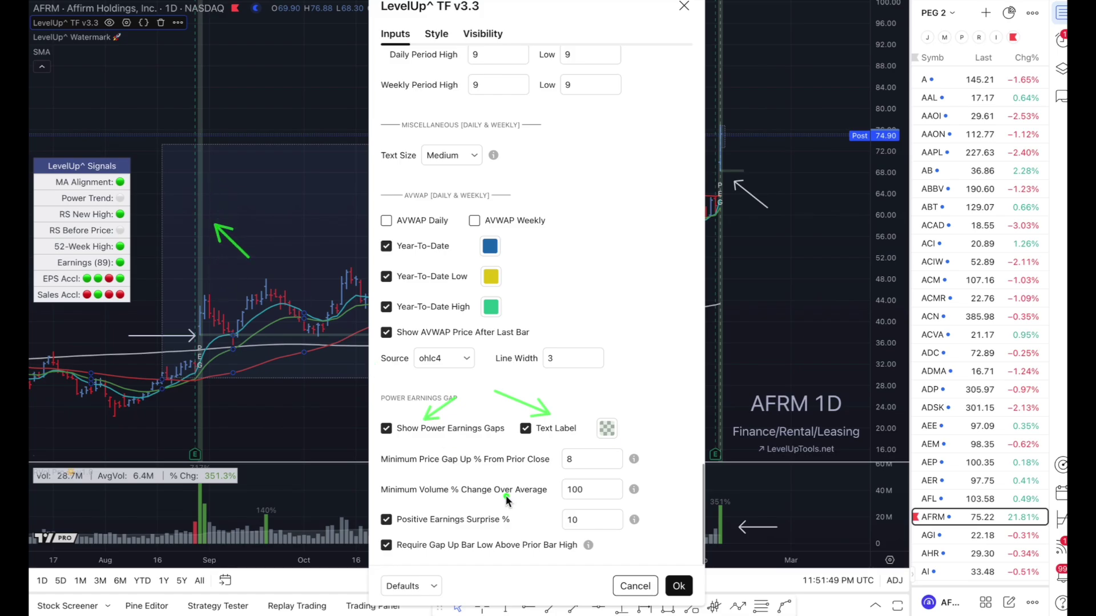
pyautogui.moveTo(565, 390); pyautogui.dragTo(558, 423)
pyautogui.moveTo(249, 392); pyautogui.dragTo(209, 359)
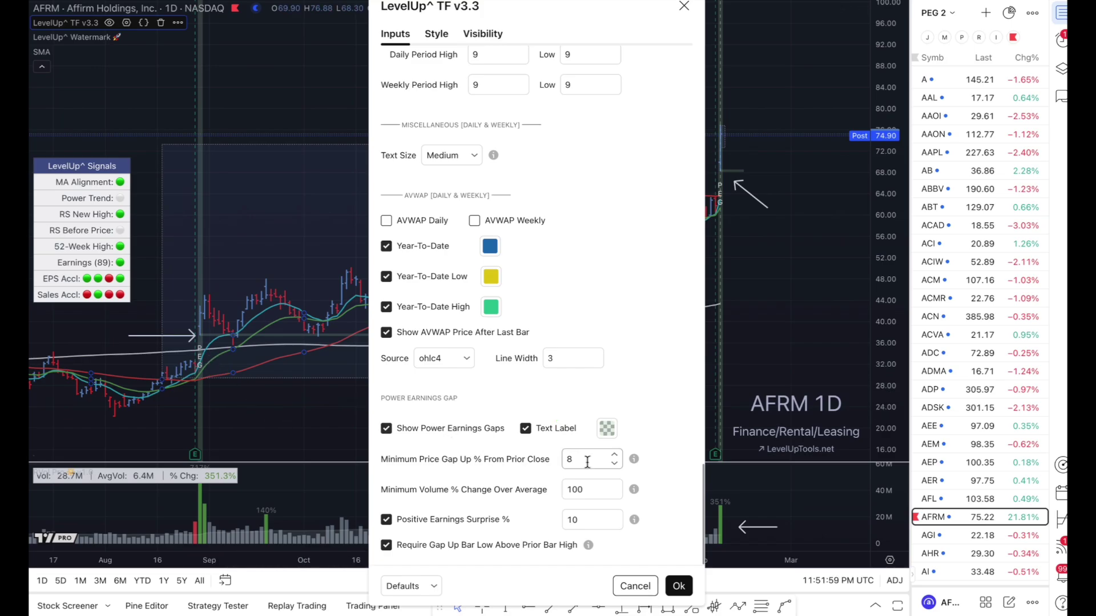
pyautogui.moveTo(652, 428); pyautogui.dragTo(626, 451)
pyautogui.moveTo(647, 473); pyautogui.dragTo(623, 485)
# - Close the LevelUp^ TF settings and inspect the AFRM earnings marker
pyautogui.click(316, 399)
pyautogui.moveTo(194, 457)
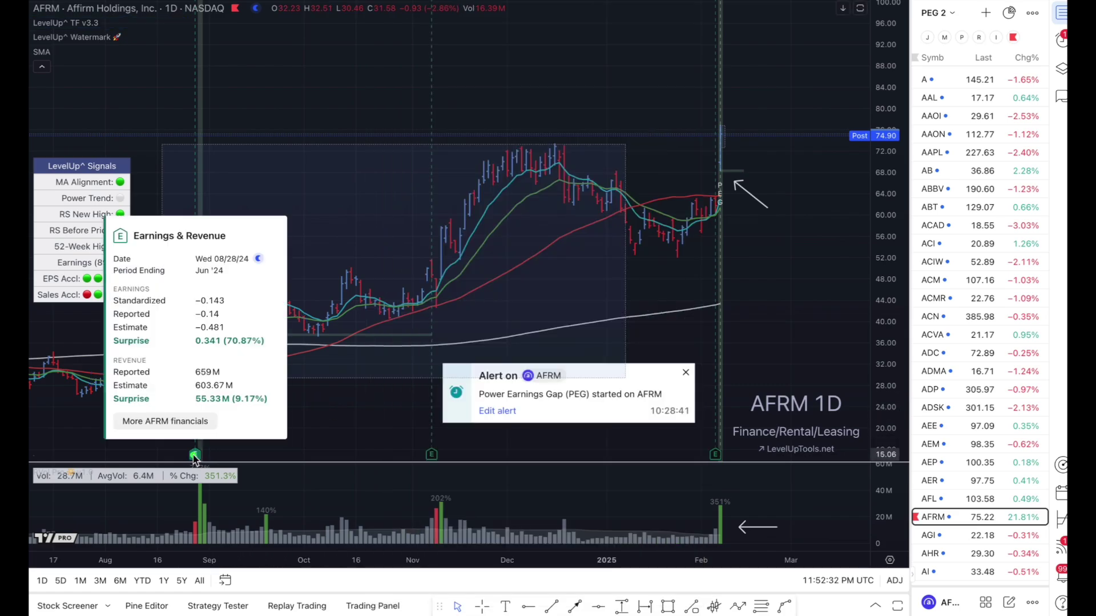
pyautogui.moveTo(321, 392); pyautogui.dragTo(271, 348)
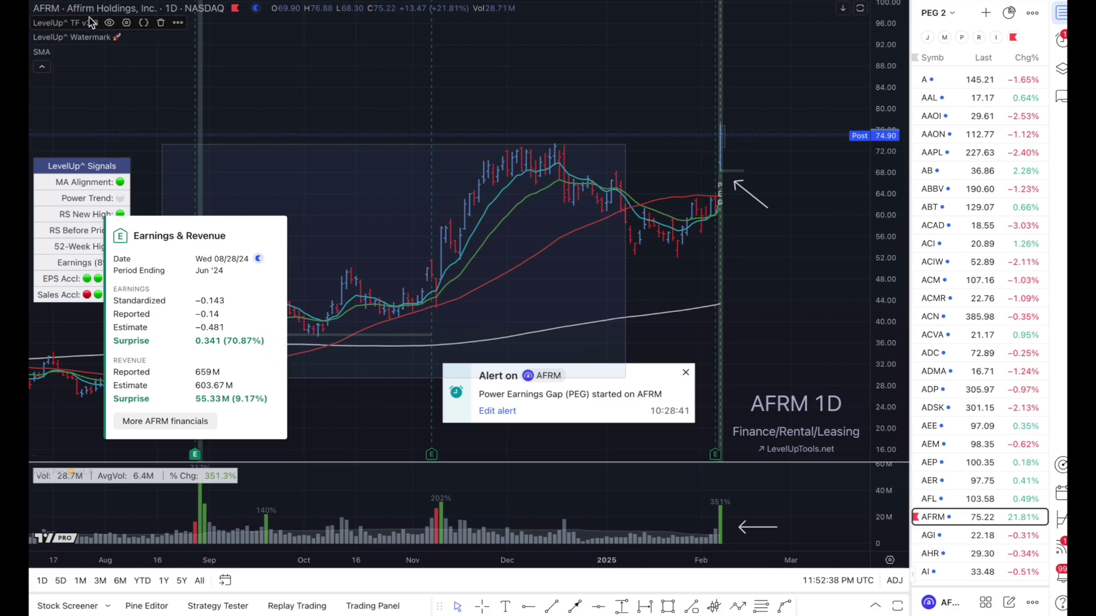
# - Reopen the LevelUp^ TF v3.3 settings to review its PEG inputs, then close them
pyautogui.click(123, 26)
pyautogui.scroll(-10, 536, 302)
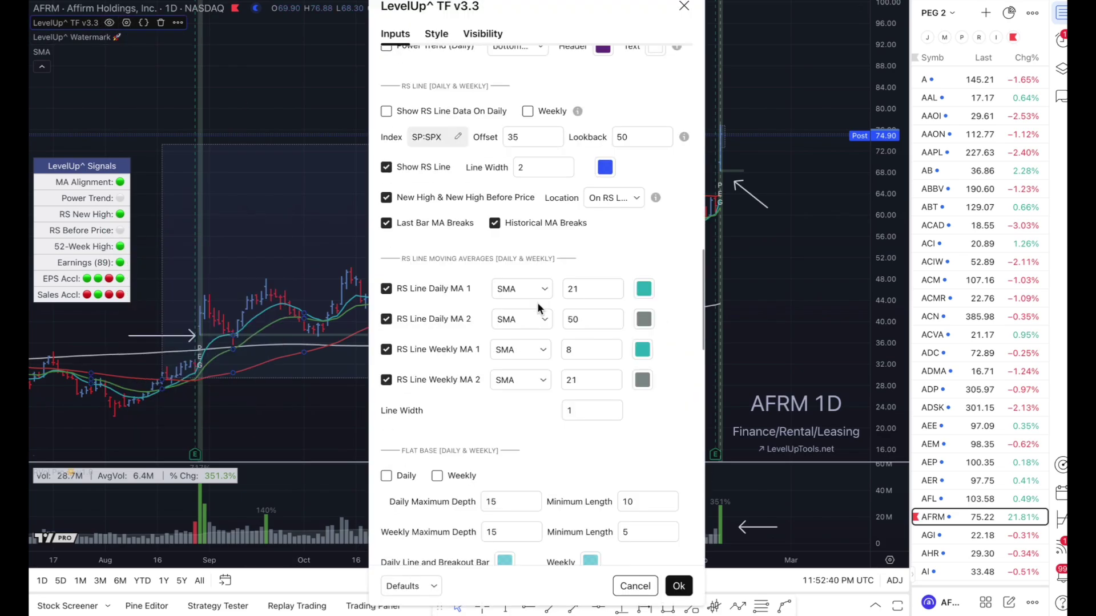
pyautogui.scroll(-8, 538, 308)
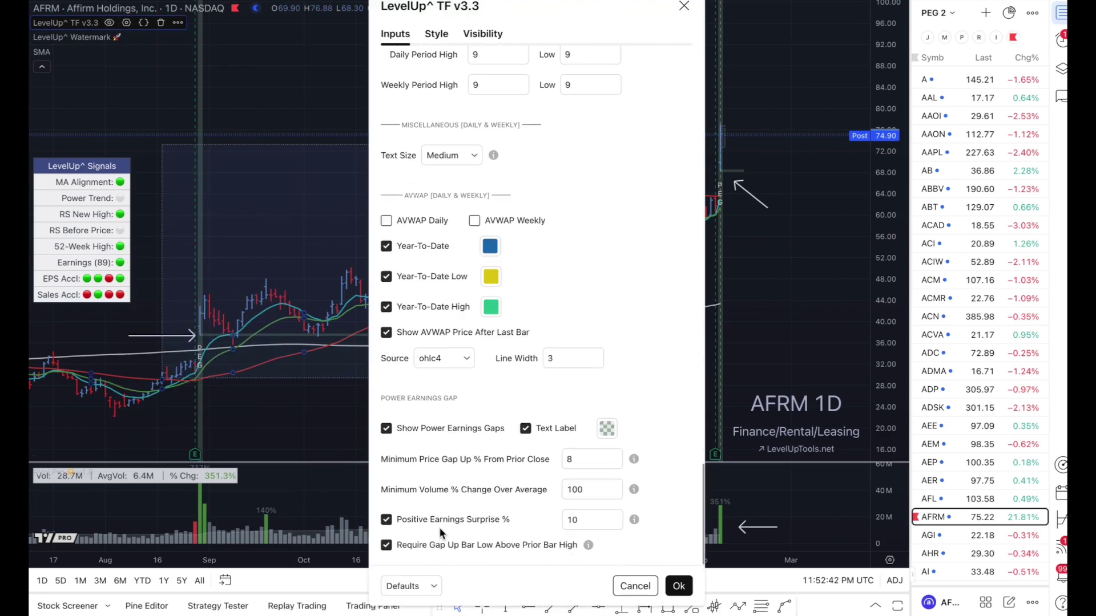
pyautogui.moveTo(644, 539); pyautogui.dragTo(600, 546)
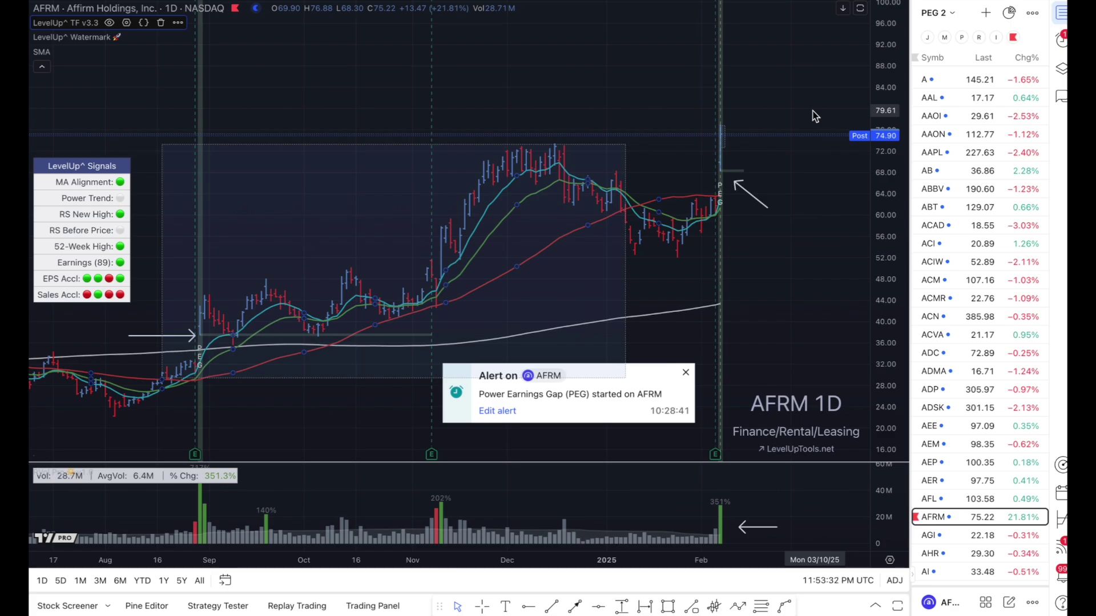
# - Start an alert on the PEG 2 list with condition LevelUp^ TF v3.3 Power Earnings Gap (PEG)
pyautogui.moveTo(812, 111); pyautogui.dragTo(922, 24)
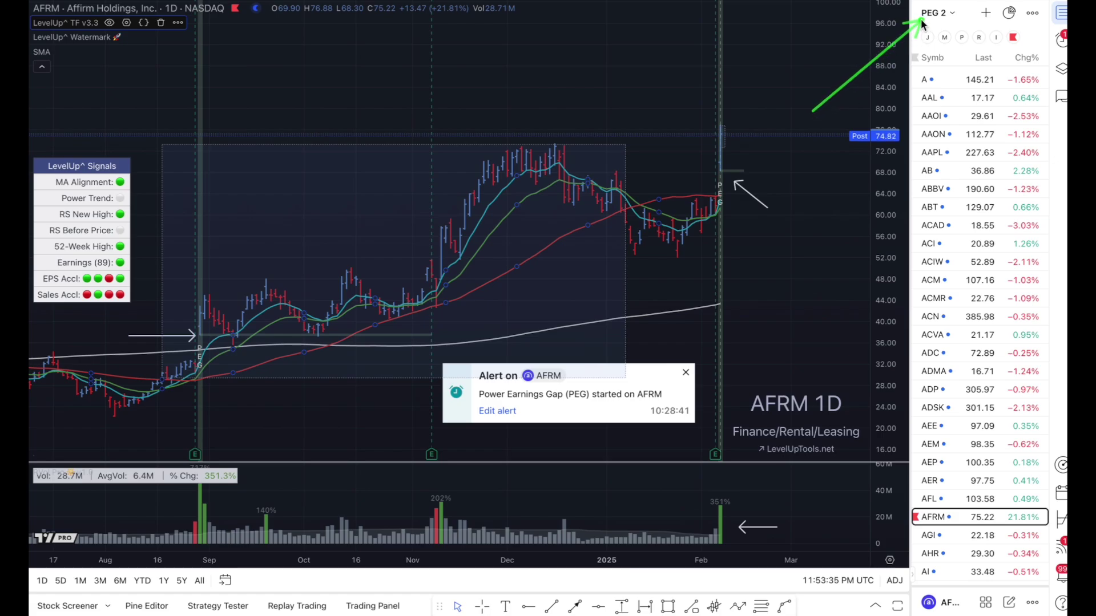
pyautogui.click(927, 13)
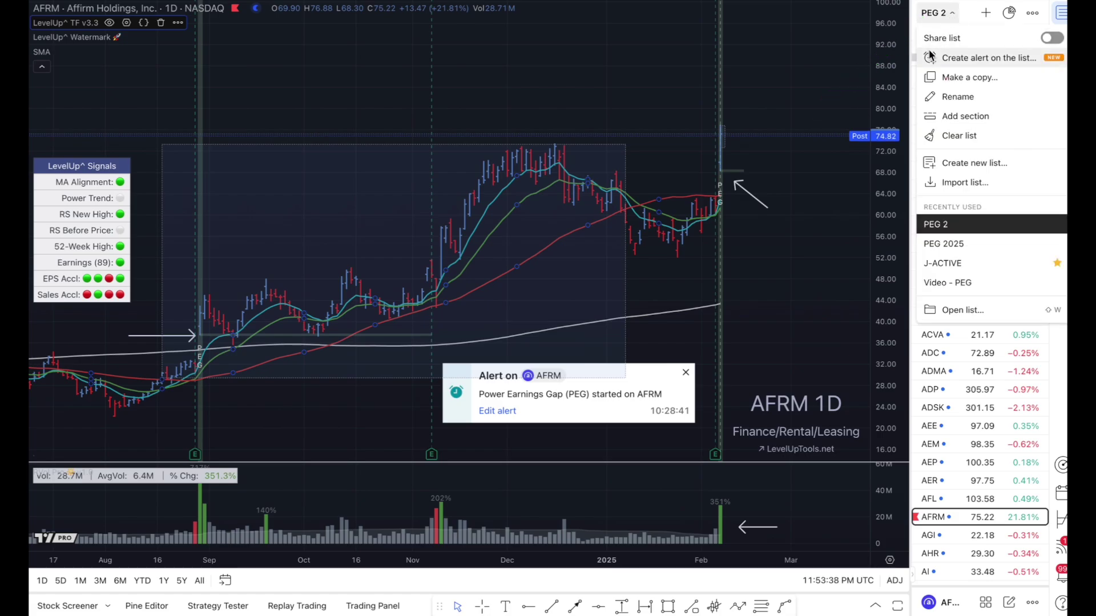
pyautogui.click(964, 58)
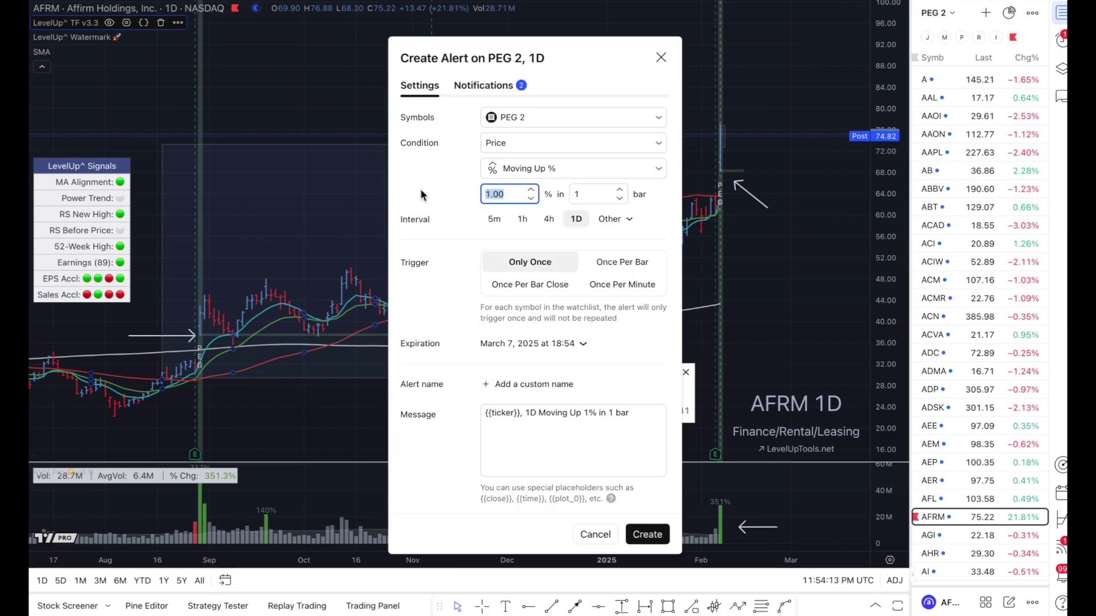
pyautogui.click(505, 144)
pyautogui.click(531, 187)
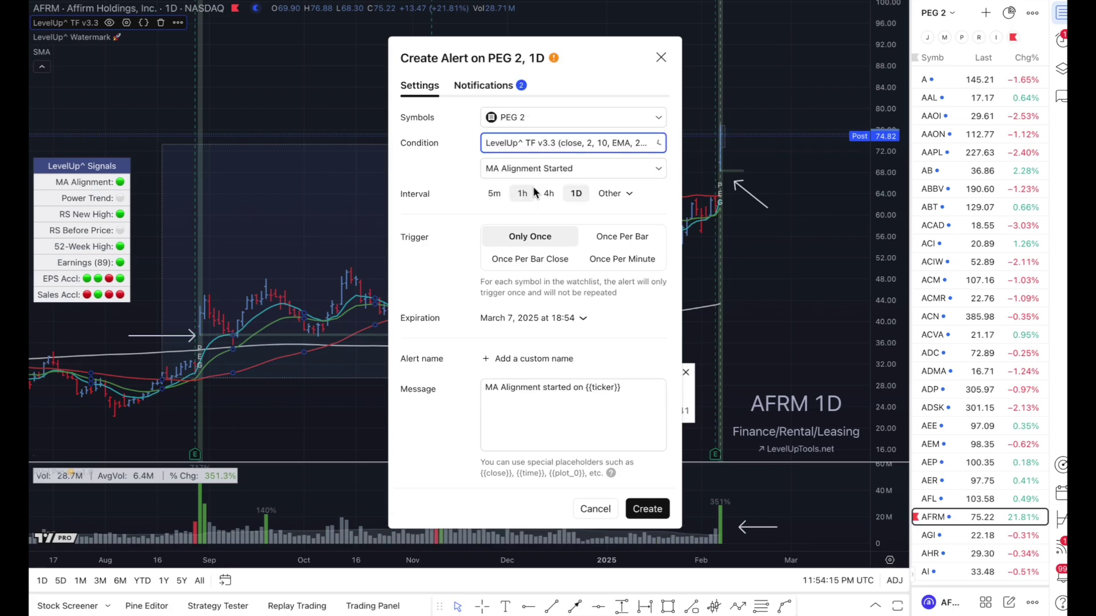
pyautogui.click(499, 169)
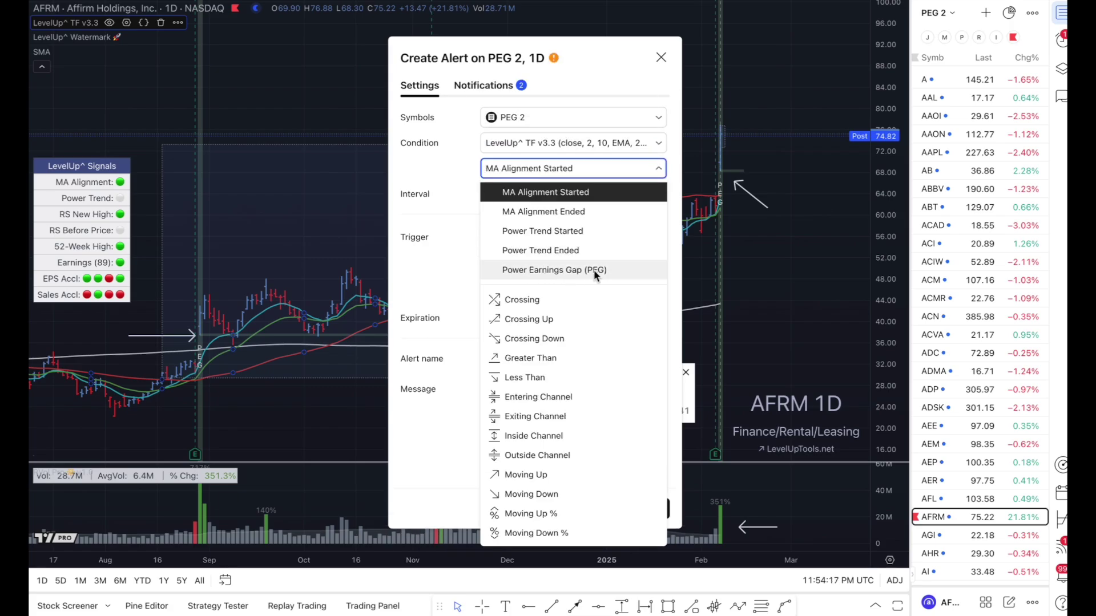
pyautogui.click(568, 270)
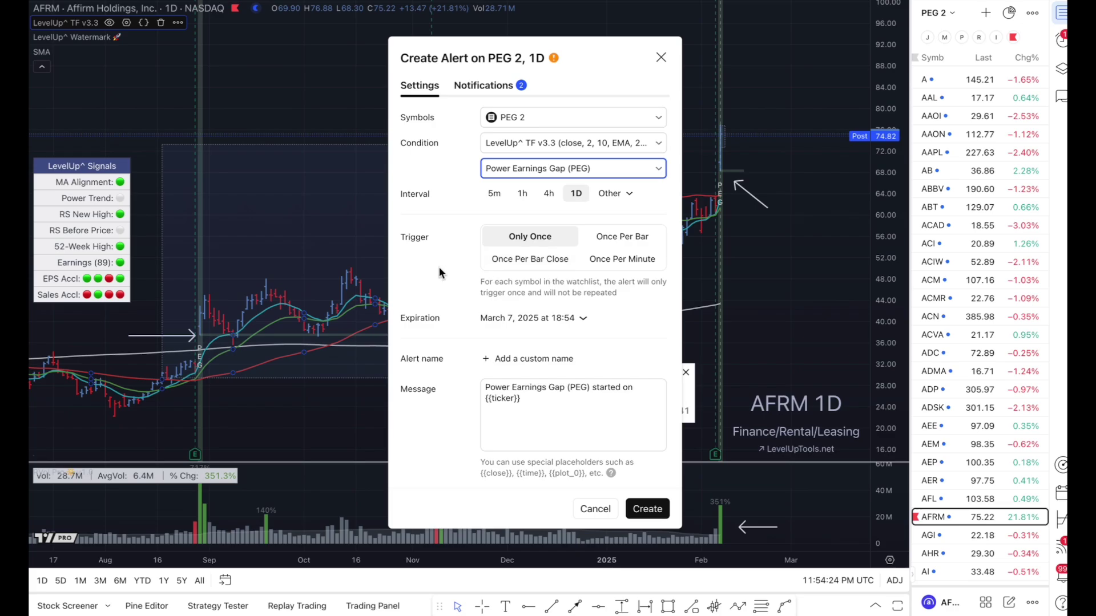
# - Name the alert 'PEG ALERT'
pyautogui.click(485, 359)
pyautogui.write('PEG ALERT')
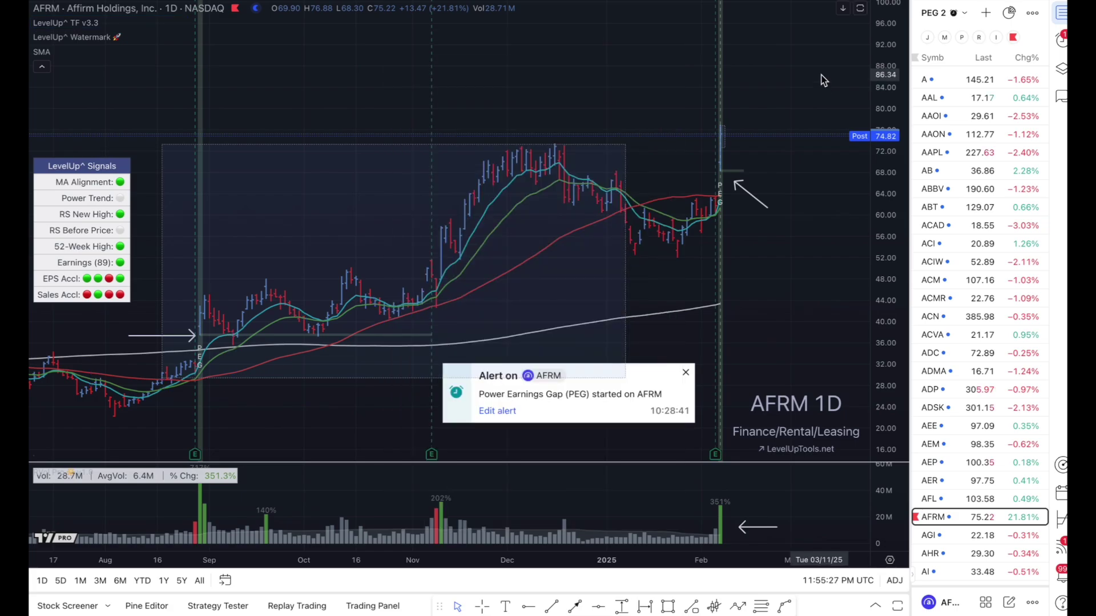
pyautogui.moveTo(821, 75); pyautogui.dragTo(1051, 45)
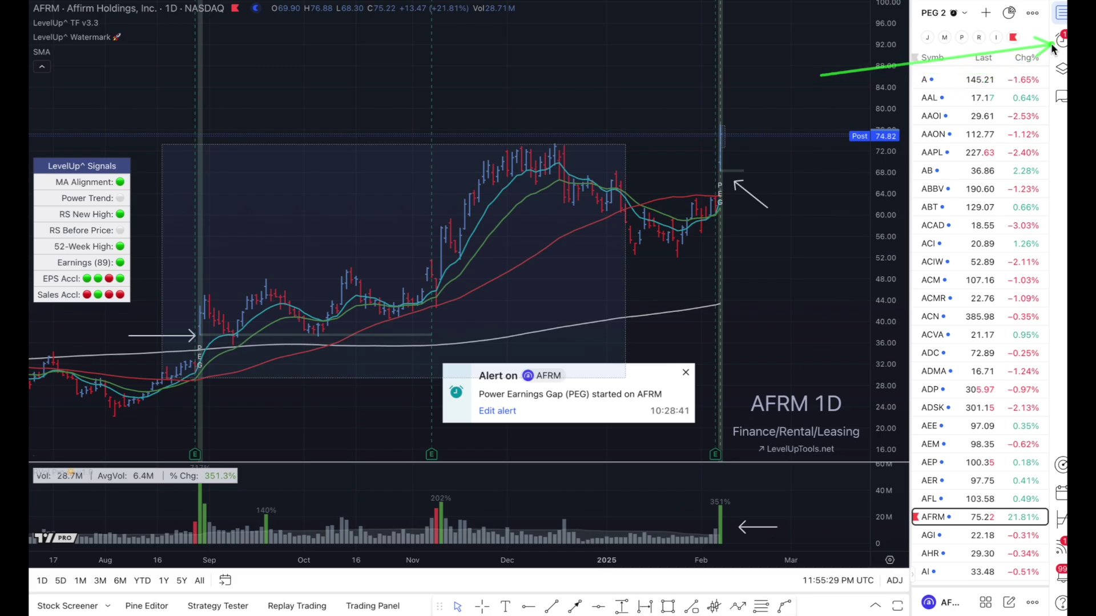
pyautogui.click(1060, 40)
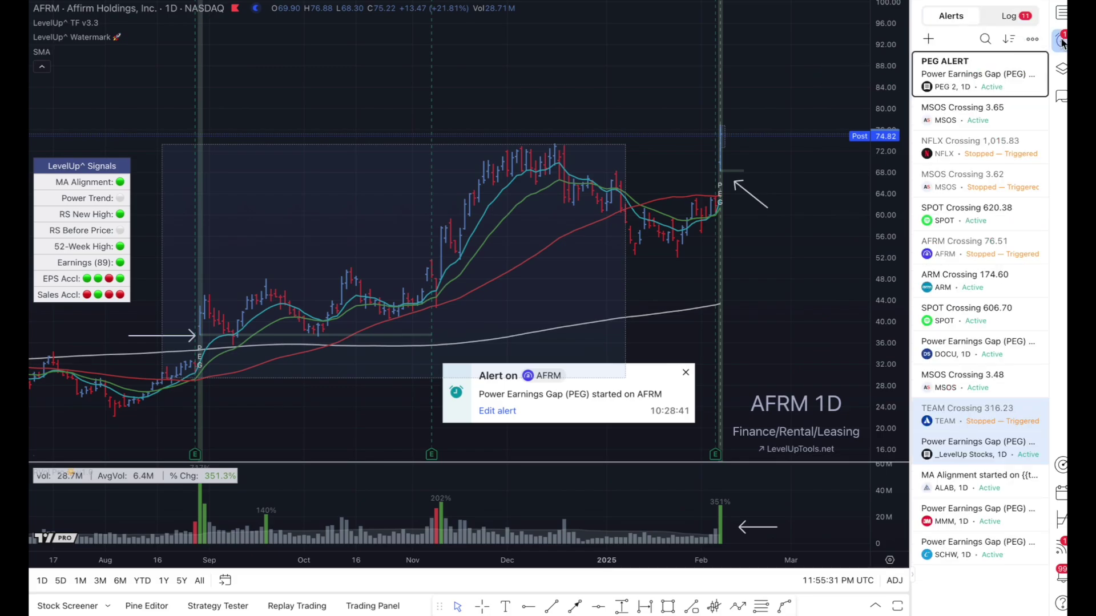
pyautogui.moveTo(909, 64)
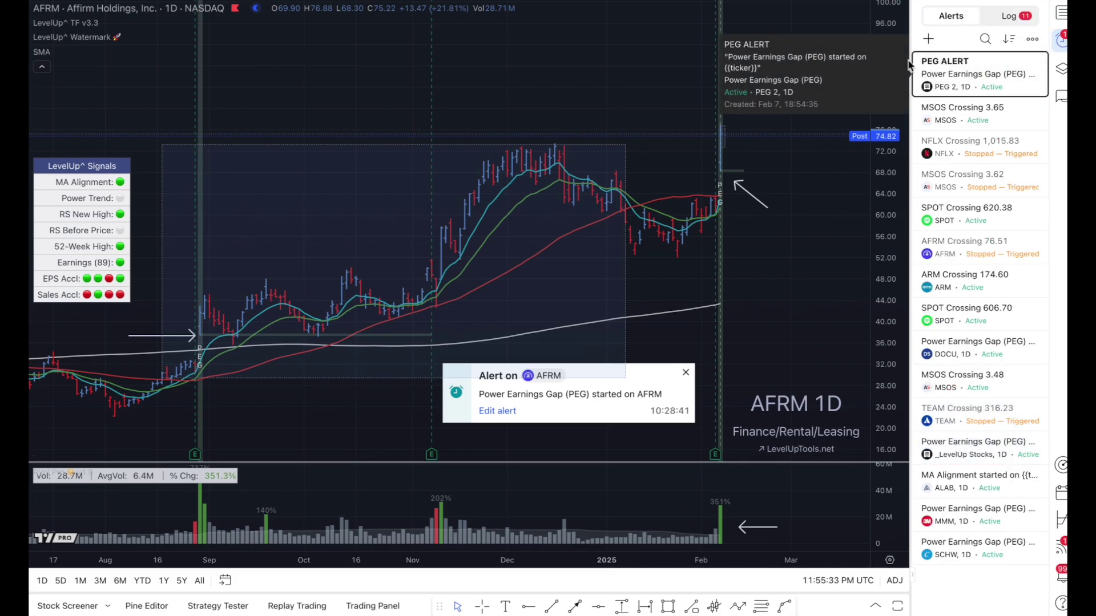
pyautogui.doubleClick(967, 67)
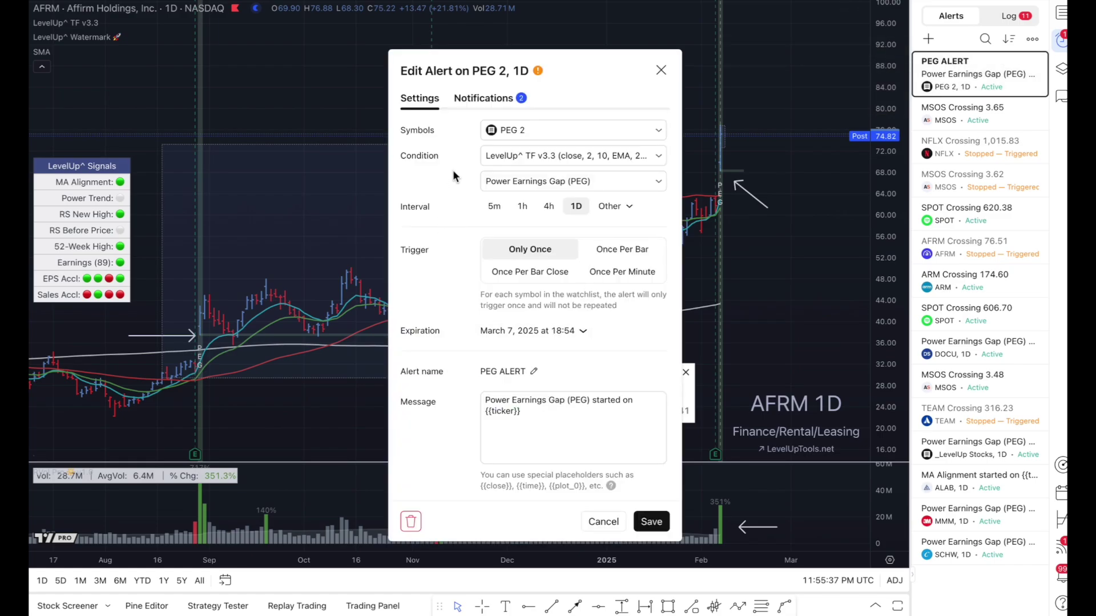
pyautogui.click(598, 516)
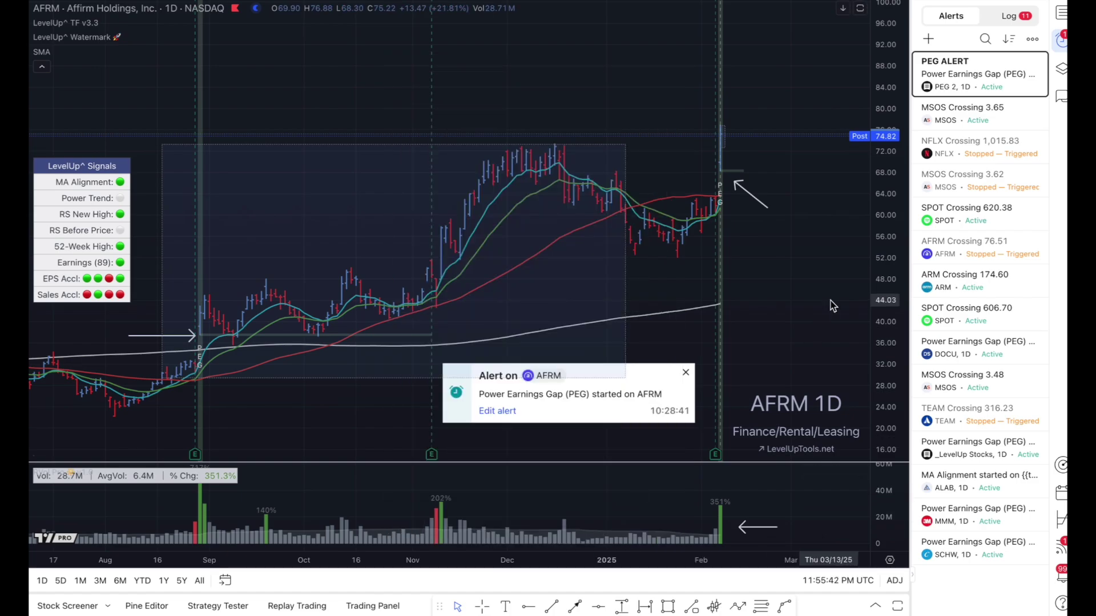
pyautogui.click(951, 87)
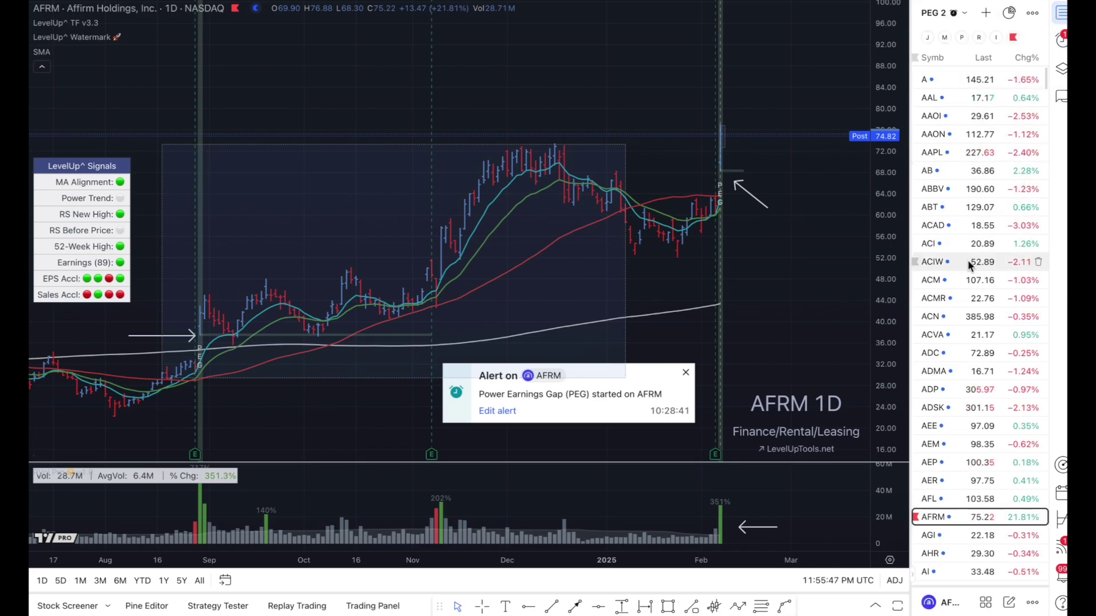
pyautogui.moveTo(674, 298); pyautogui.dragTo(655, 356)
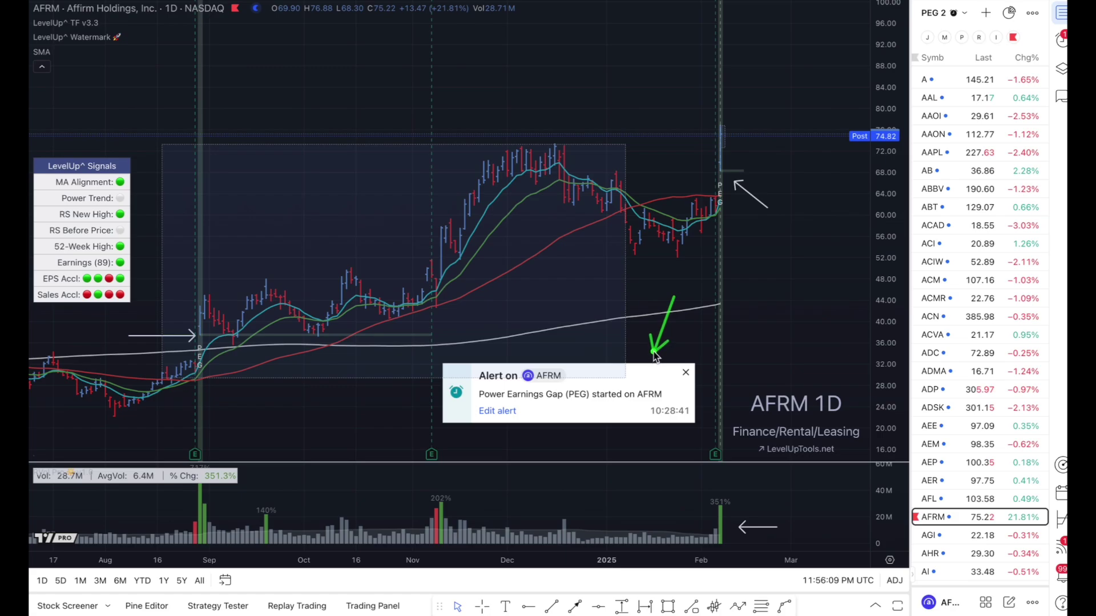